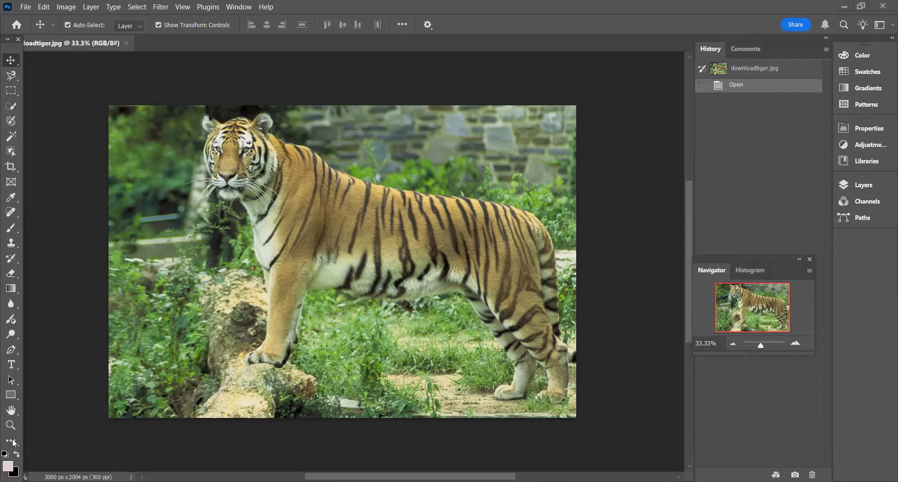
- Open the toolbar customization settings and look through the tool groups and their shortcuts, leaving the arrangement as it is
{"action": "left_click", "coordinate": [14, 442]}
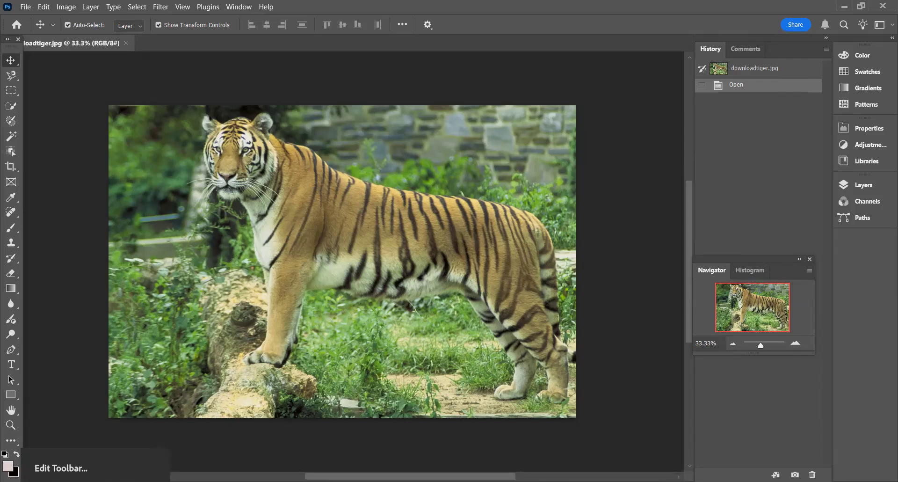
{"action": "left_click", "coordinate": [1, 453]}
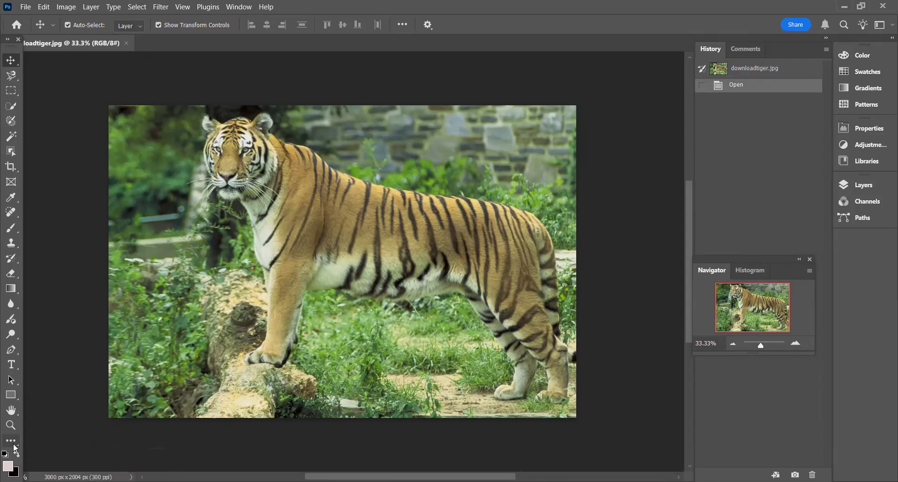
{"action": "left_click", "coordinate": [15, 442]}
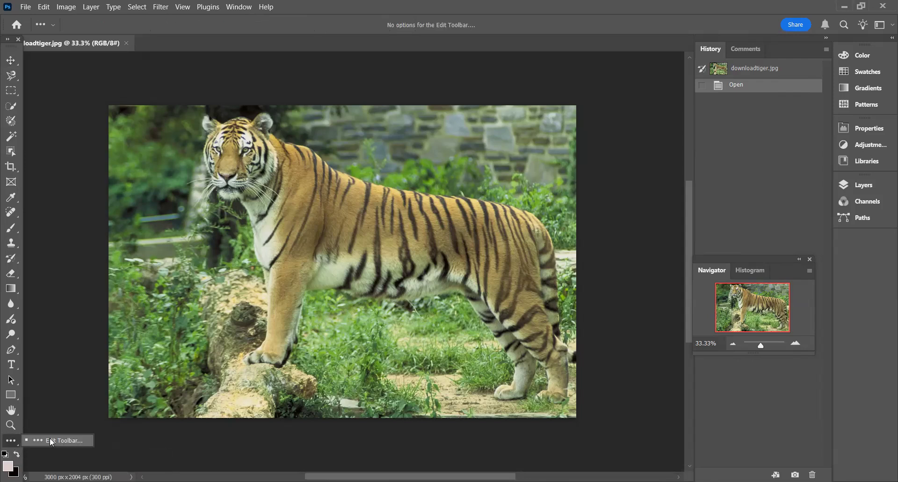
{"action": "left_click", "coordinate": [52, 441]}
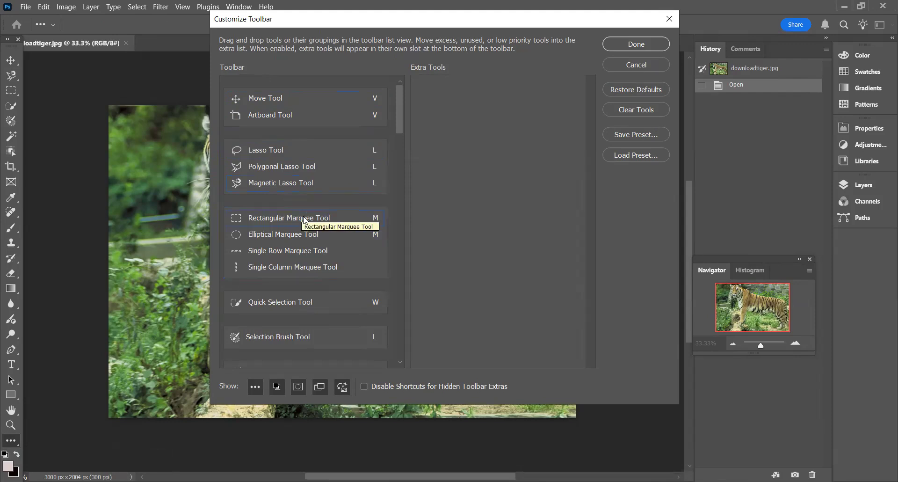
{"action": "left_click_drag", "start_coordinate": [401, 102], "coordinate": [404, 133]}
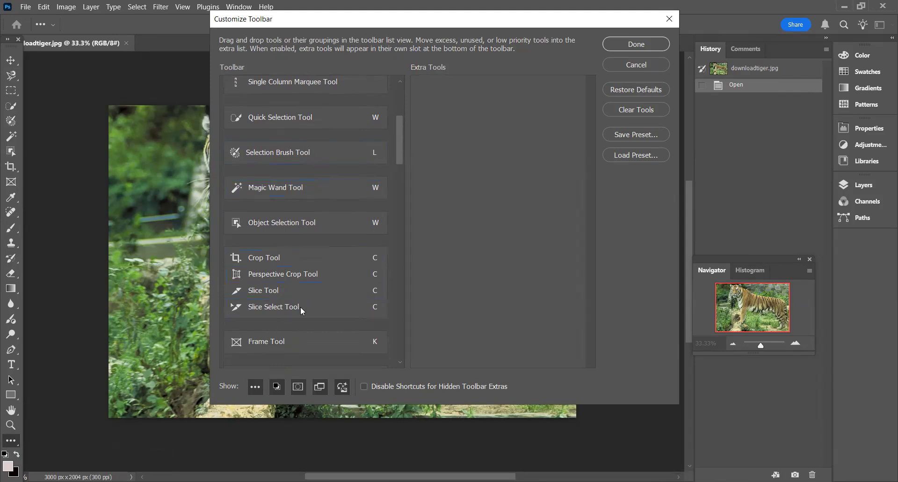
{"action": "left_click_drag", "start_coordinate": [400, 155], "coordinate": [357, 228]}
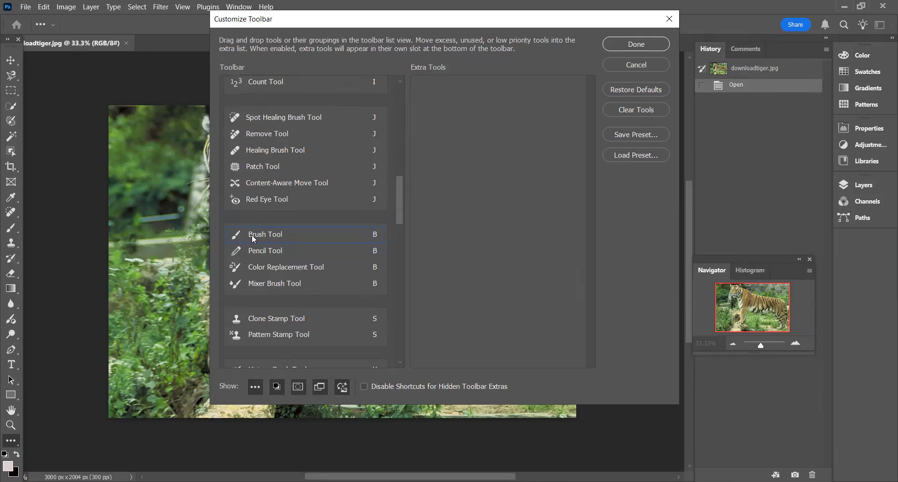
{"action": "mouse_move", "coordinate": [241, 239]}
{"action": "left_mouse_down"}
{"action": "mouse_move", "coordinate": [255, 234]}
{"action": "mouse_move", "coordinate": [275, 175]}
{"action": "left_mouse_up"}
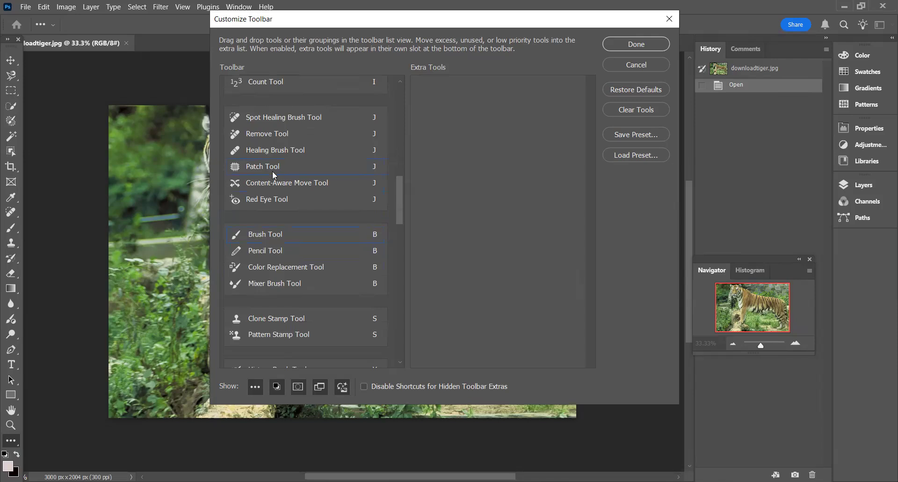
{"action": "mouse_move", "coordinate": [400, 200]}
{"action": "left_mouse_down"}
{"action": "mouse_move", "coordinate": [408, 108]}
{"action": "mouse_move", "coordinate": [277, 185]}
{"action": "mouse_move", "coordinate": [300, 183]}
{"action": "mouse_move", "coordinate": [298, 151]}
{"action": "mouse_move", "coordinate": [306, 188]}
{"action": "left_mouse_up"}
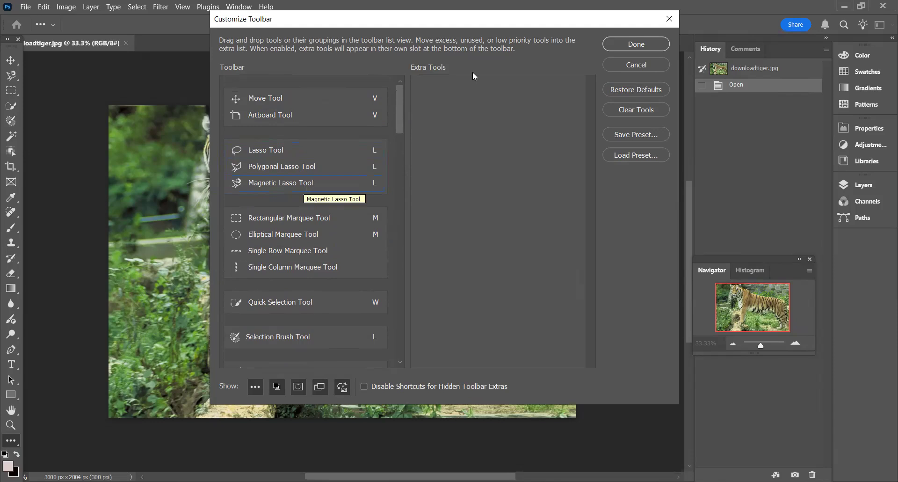
{"action": "left_click", "coordinate": [643, 45]}
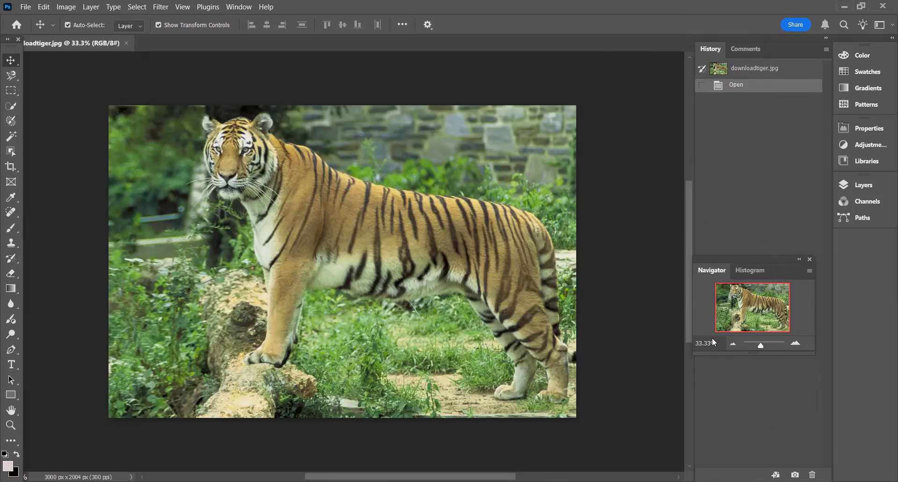
- Use the Navigator and zooming to examine the tiger's head at several magnifications, finishing at 100%
{"action": "left_click_drag", "start_coordinate": [764, 348], "coordinate": [768, 345]}
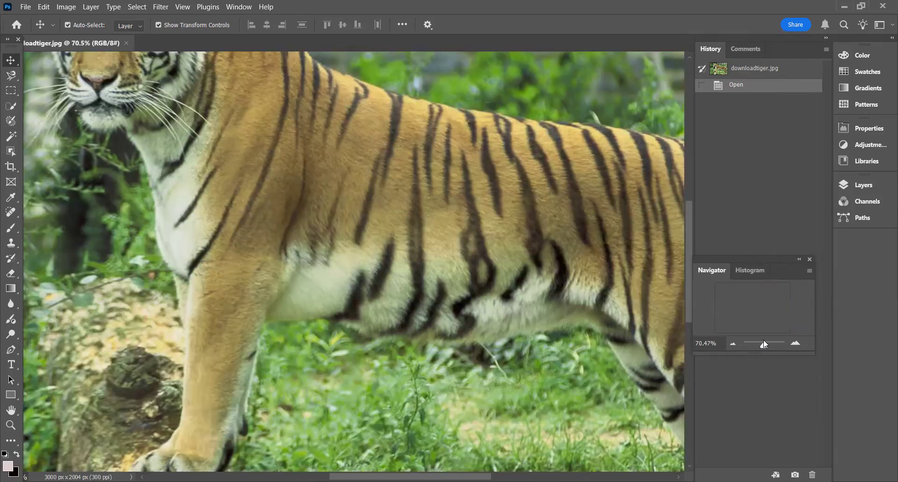
{"action": "left_click_drag", "start_coordinate": [691, 225], "coordinate": [694, 182]}
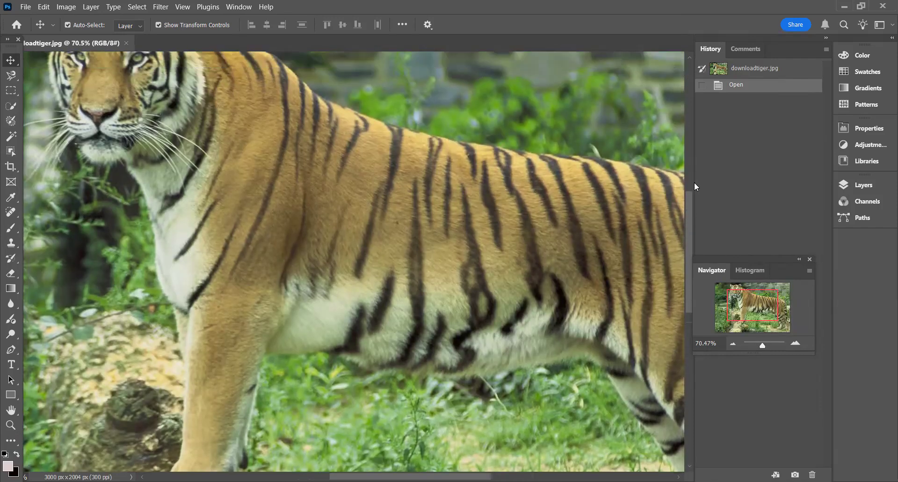
{"action": "left_click_drag", "start_coordinate": [765, 301], "coordinate": [752, 304]}
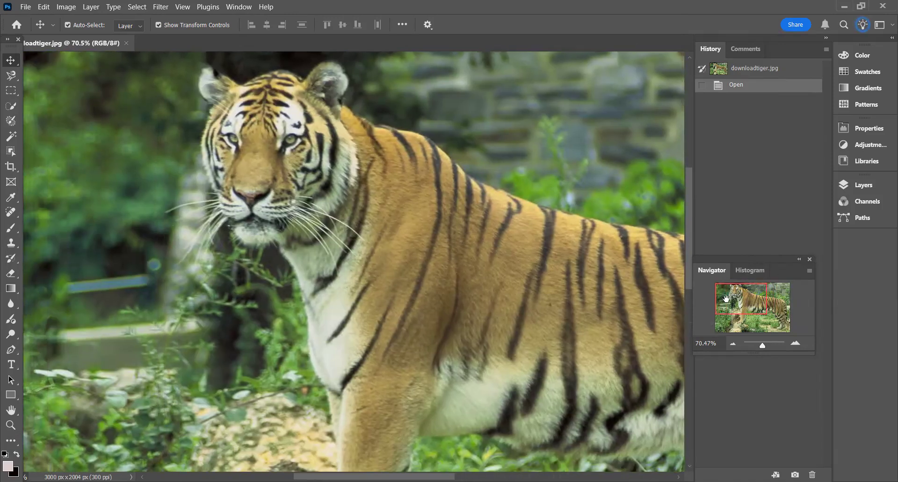
{"action": "left_click_drag", "start_coordinate": [763, 348], "coordinate": [767, 347]}
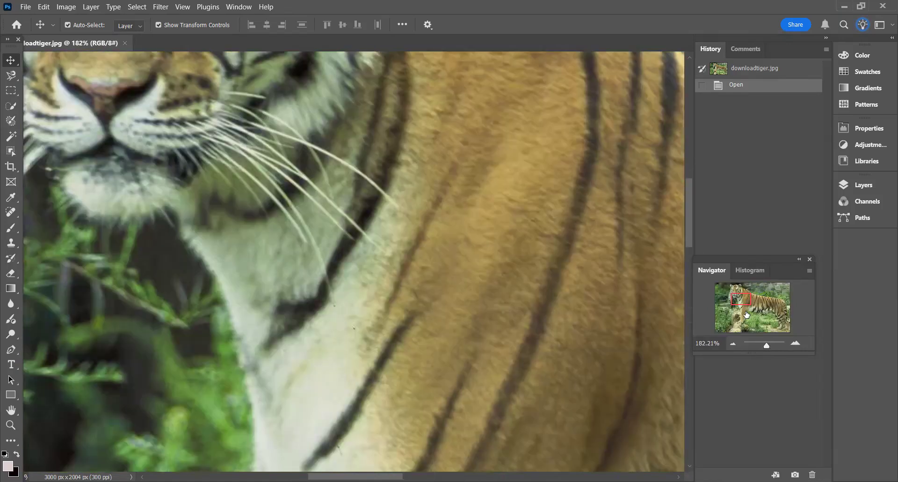
{"action": "left_click_drag", "start_coordinate": [745, 300], "coordinate": [739, 292]}
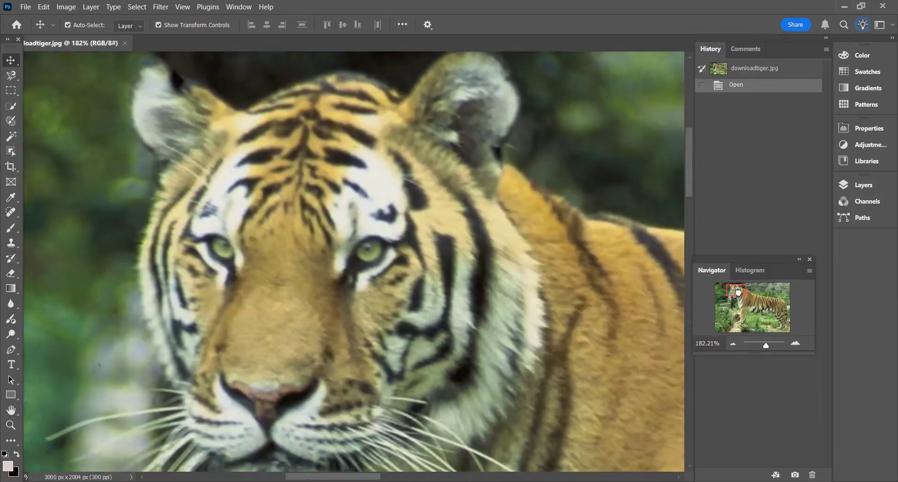
{"action": "left_click_drag", "start_coordinate": [766, 347], "coordinate": [764, 347]}
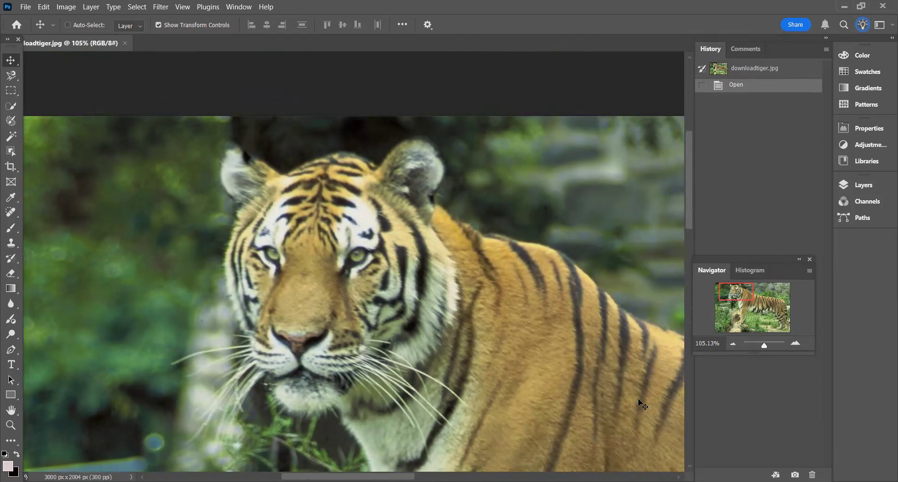
{"action": "key", "text": "ctrl+plus"}
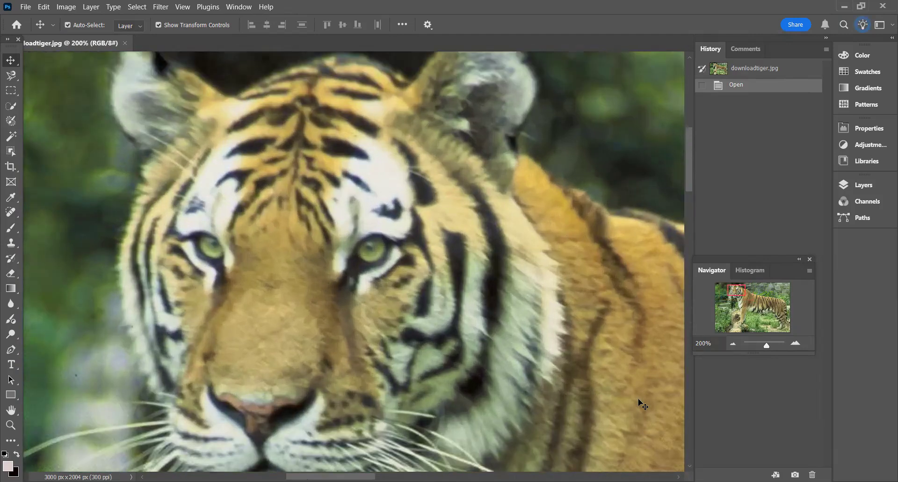
{"action": "key", "text": "ctrl+minus"}
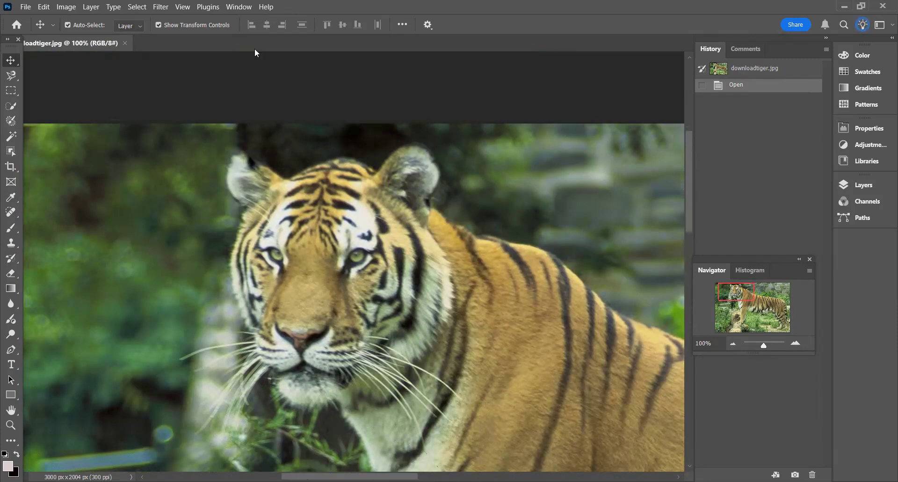
- Select the tiger's whole head, from ears to chin, with the Rectangular Marquee tool
{"action": "left_click", "coordinate": [13, 92]}
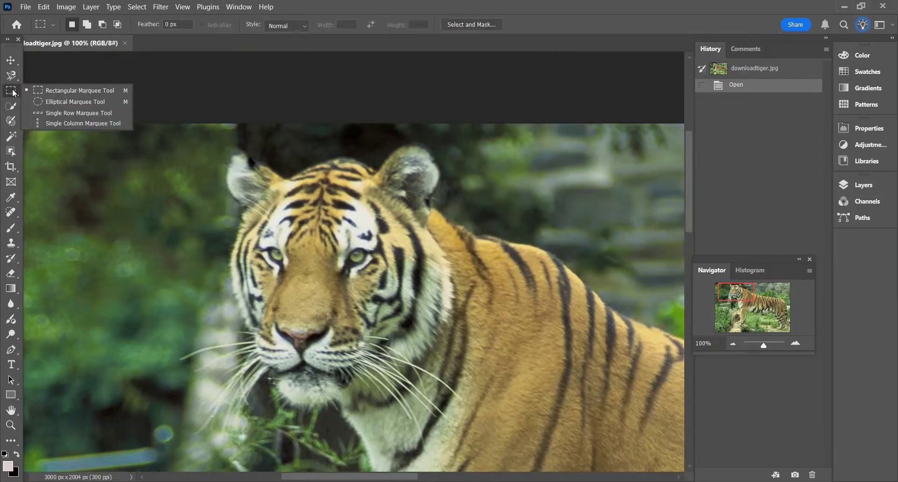
{"action": "left_click", "coordinate": [55, 92]}
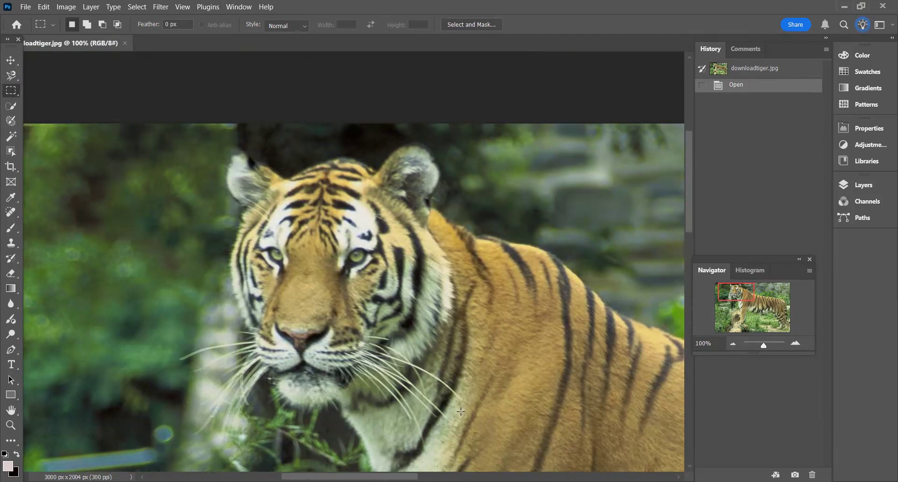
{"action": "left_click_drag", "start_coordinate": [211, 146], "coordinate": [461, 410]}
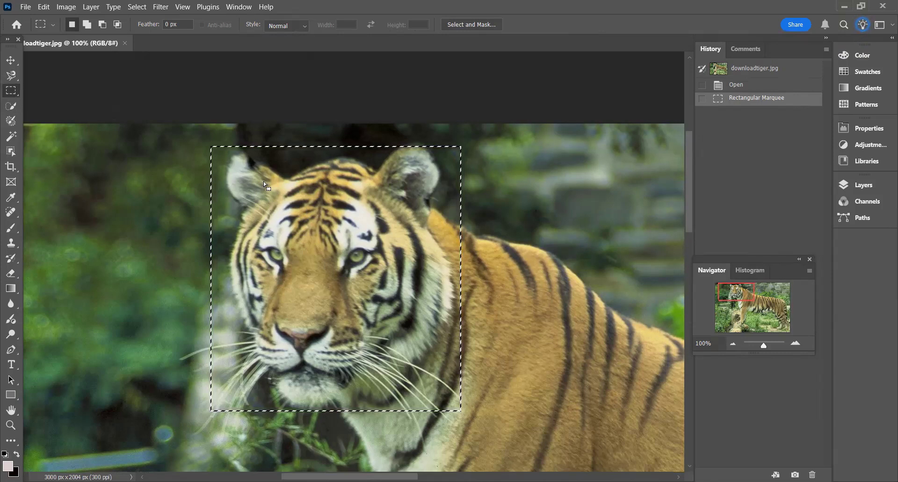
- Try moving the selected head area sideways across the tiger's body, and undo the move
{"action": "left_click", "coordinate": [12, 61]}
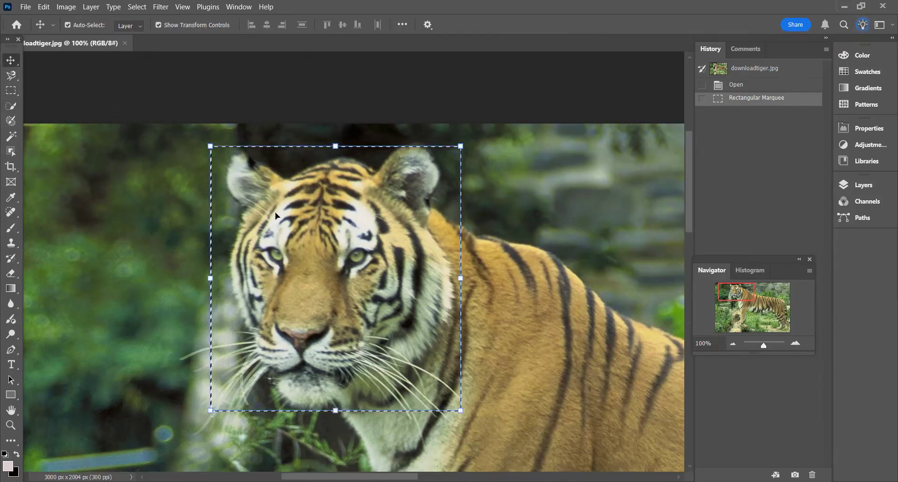
{"action": "left_click_drag", "start_coordinate": [432, 229], "coordinate": [572, 239]}
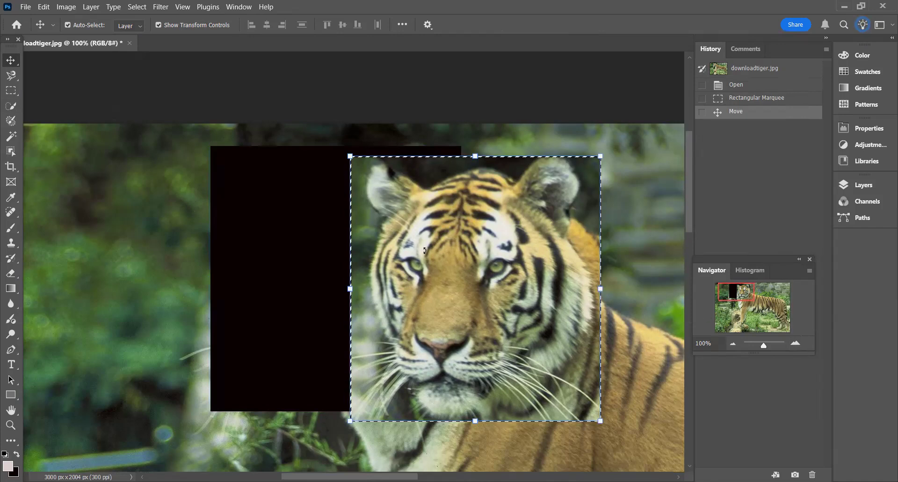
{"action": "left_click_drag", "start_coordinate": [426, 250], "coordinate": [610, 247]}
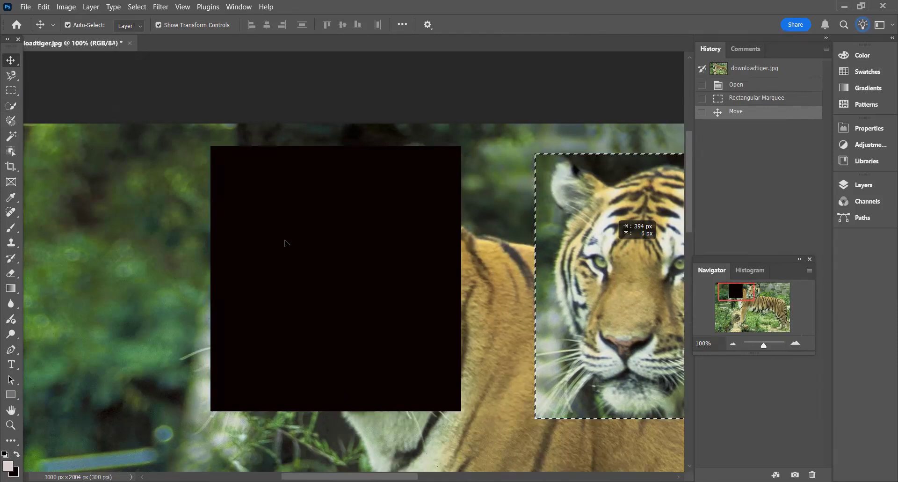
{"action": "key", "text": "ctrl+z"}
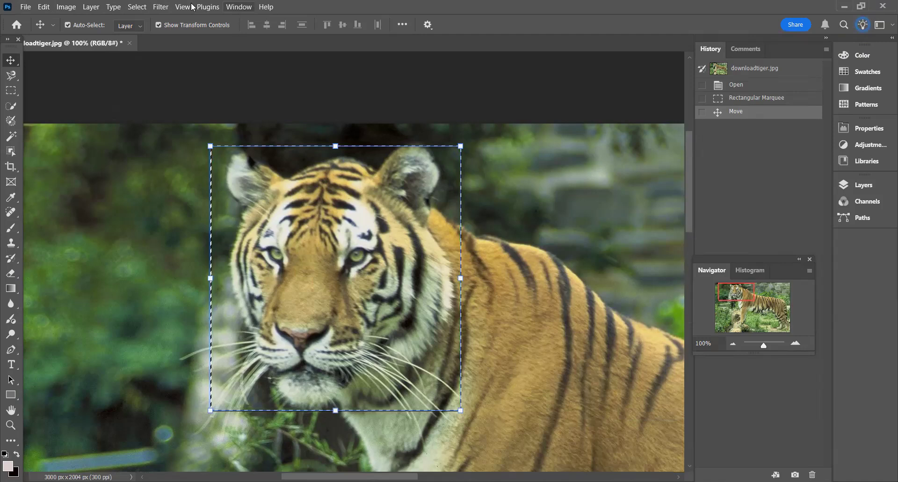
- Apply a Brightness/Contrast adjustment with brightness 92 to the selected head area
{"action": "left_click", "coordinate": [138, 7]}
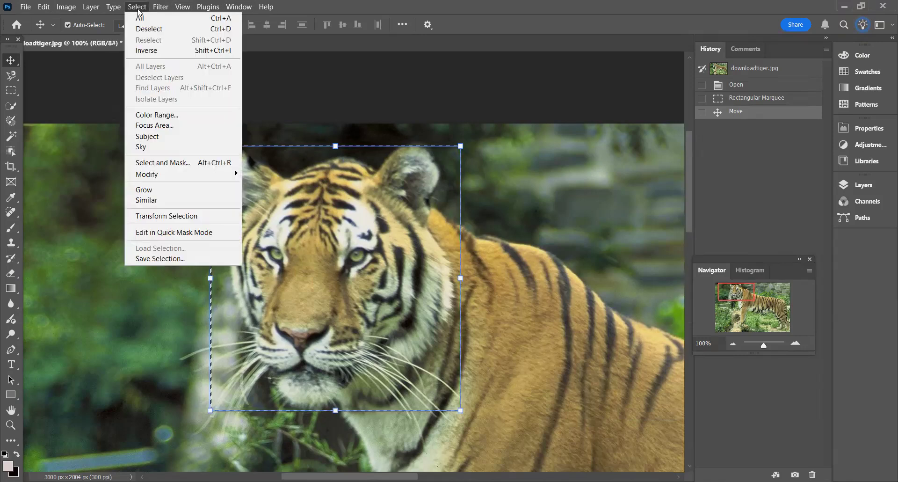
{"action": "left_click", "coordinate": [138, 13]}
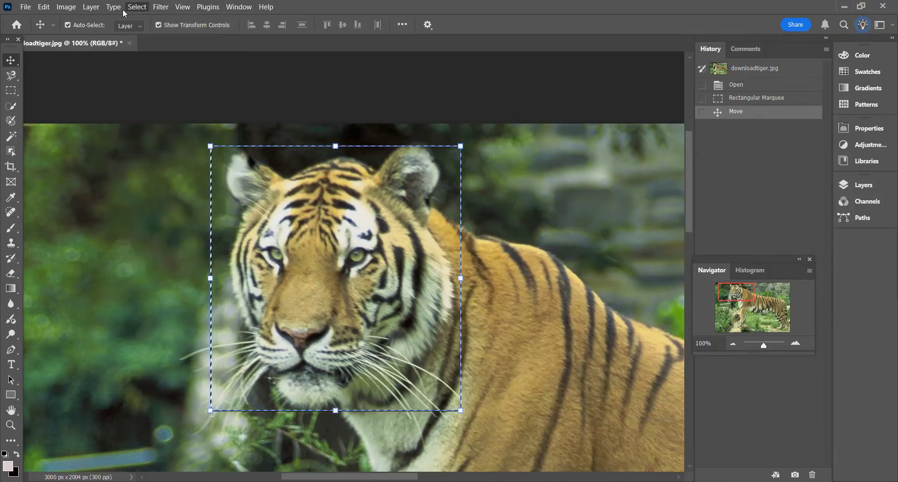
{"action": "left_click", "coordinate": [73, 10]}
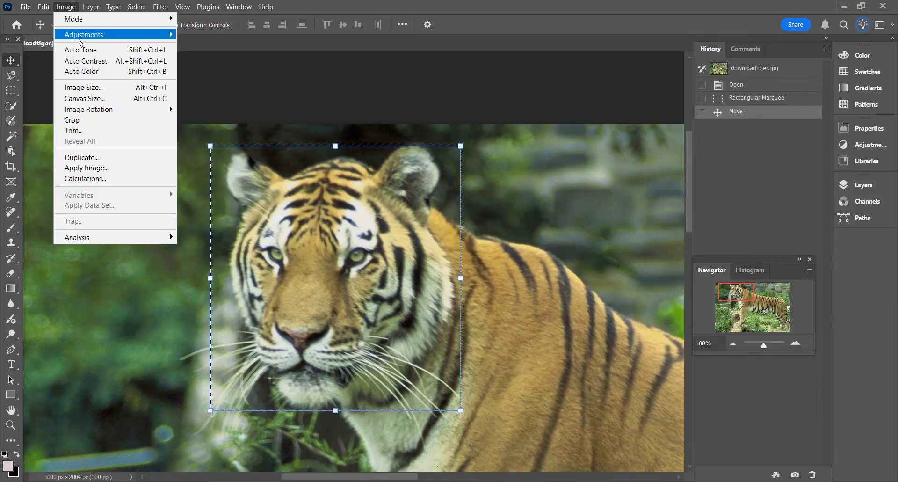
{"action": "mouse_move", "coordinate": [136, 35]}
{"action": "left_click", "coordinate": [199, 34]}
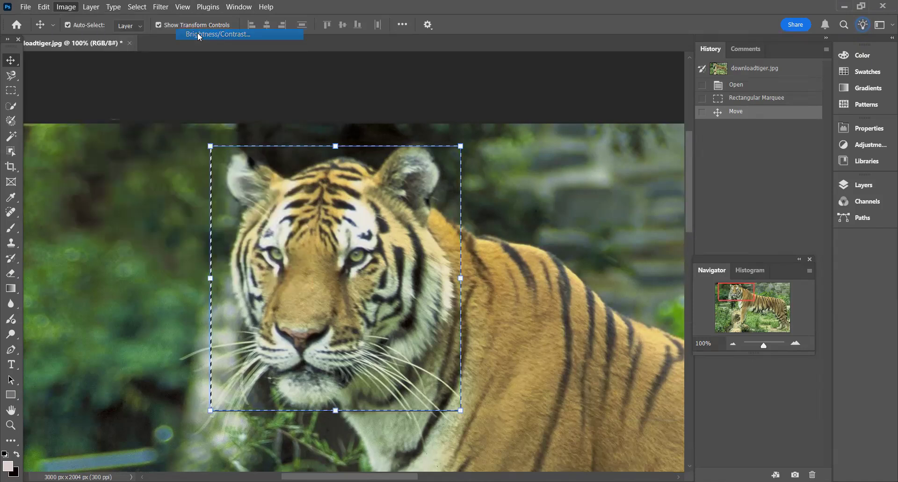
{"action": "left_click_drag", "start_coordinate": [549, 189], "coordinate": [586, 190]}
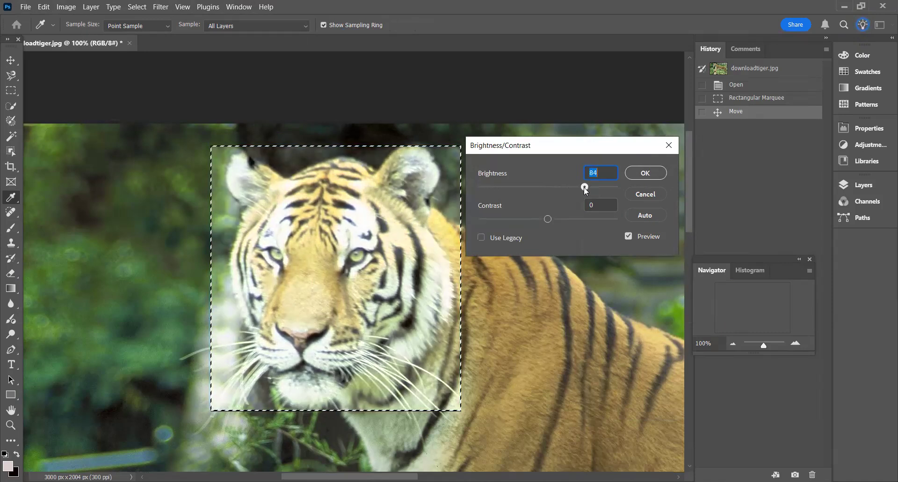
{"action": "left_click", "coordinate": [643, 174]}
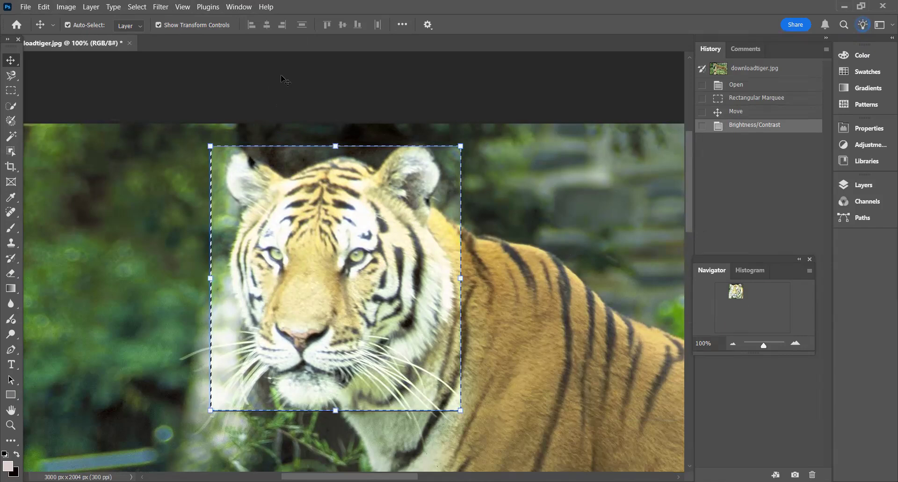
- Deselect the head area and compare its brightness with the rest of the image
{"action": "key", "text": "ctrl+d"}
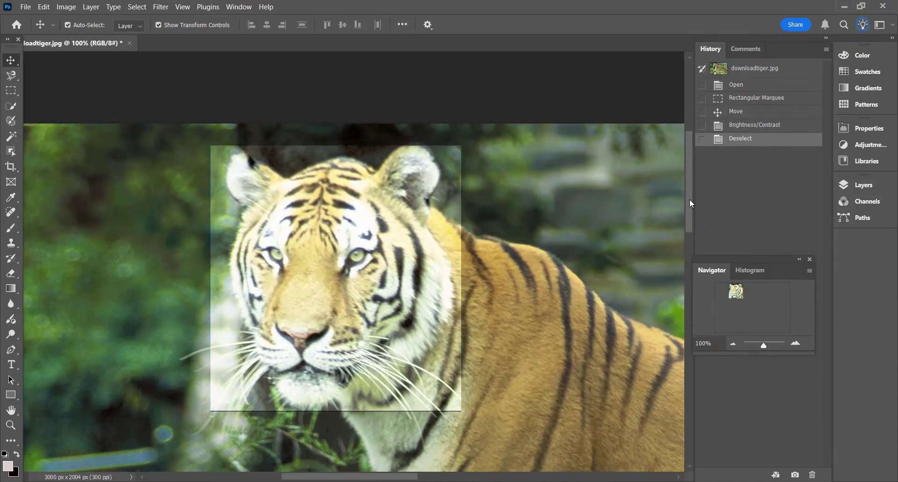
{"action": "left_click_drag", "start_coordinate": [691, 200], "coordinate": [693, 209]}
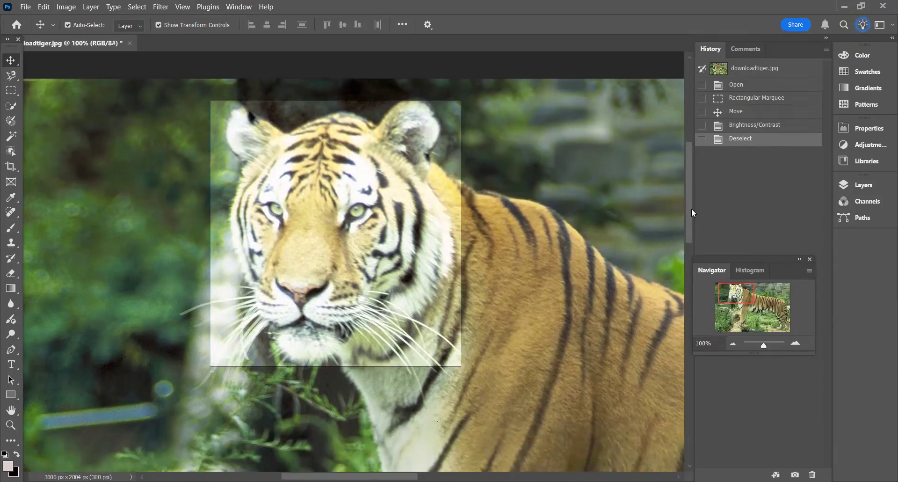
{"action": "key", "text": "ctrl+minus"}
{"action": "key", "text": "ctrl+minus"}
{"action": "key", "text": "ctrl+minus"}
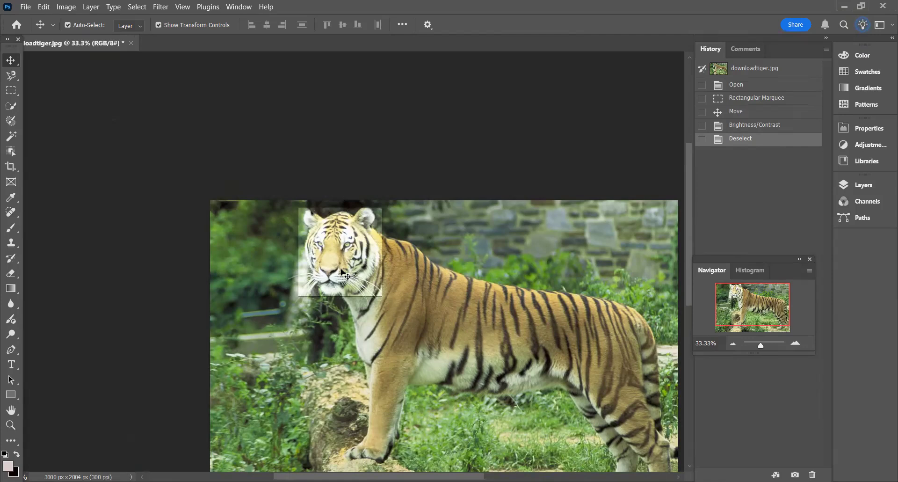
{"action": "left_click", "coordinate": [10, 91]}
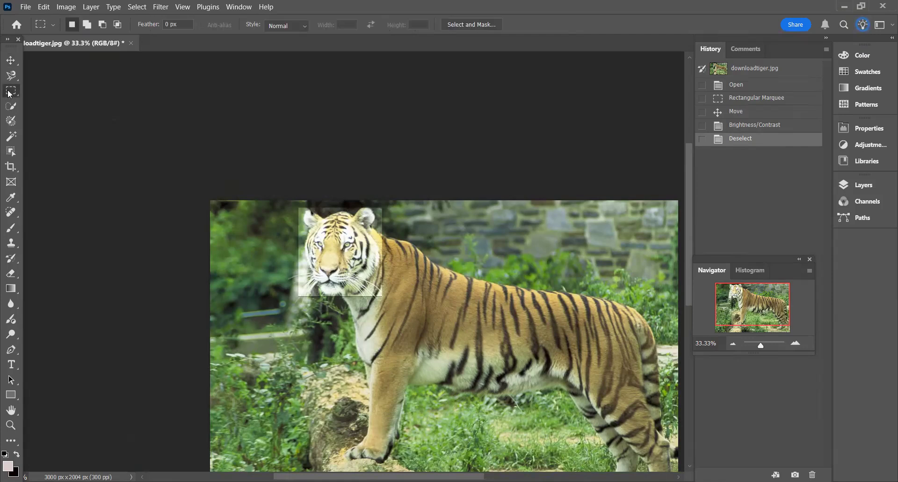
{"action": "right_click", "coordinate": [9, 92]}
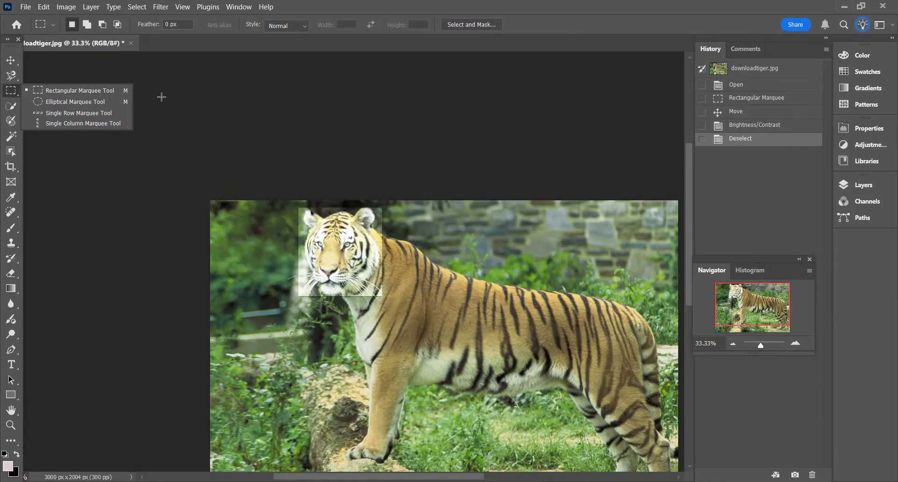
{"action": "left_click", "coordinate": [808, 86]}
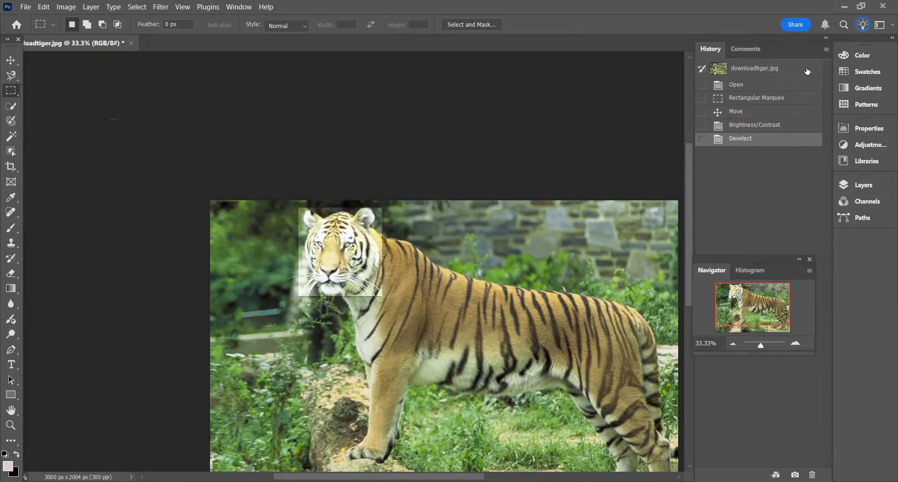
- Revert the tiger photo to its original opened state, discarding the marquee, move and brightness edits
{"action": "left_click", "coordinate": [762, 72]}
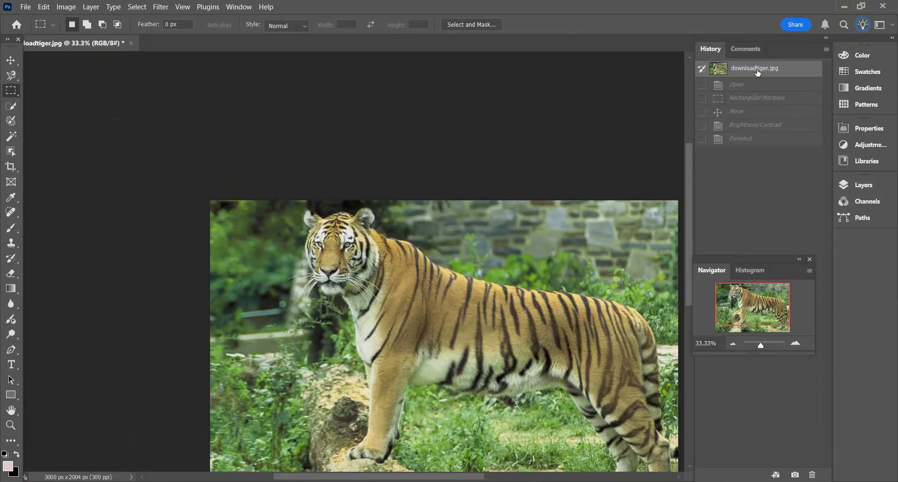
{"action": "left_click_drag", "start_coordinate": [688, 183], "coordinate": [700, 223]}
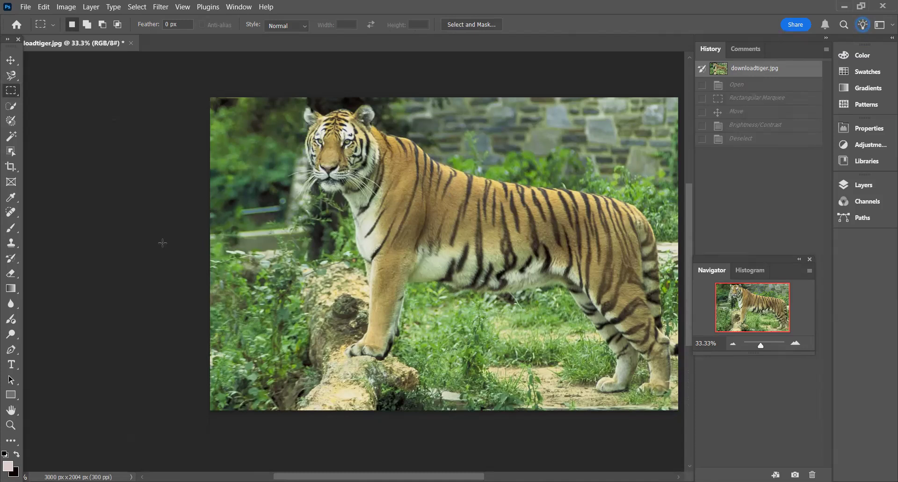
- Trace a closed Magnetic Lasso selection around the tiger's head, front legs and front half of the body
{"action": "left_click", "coordinate": [14, 77]}
{"action": "right_click", "coordinate": [14, 78]}
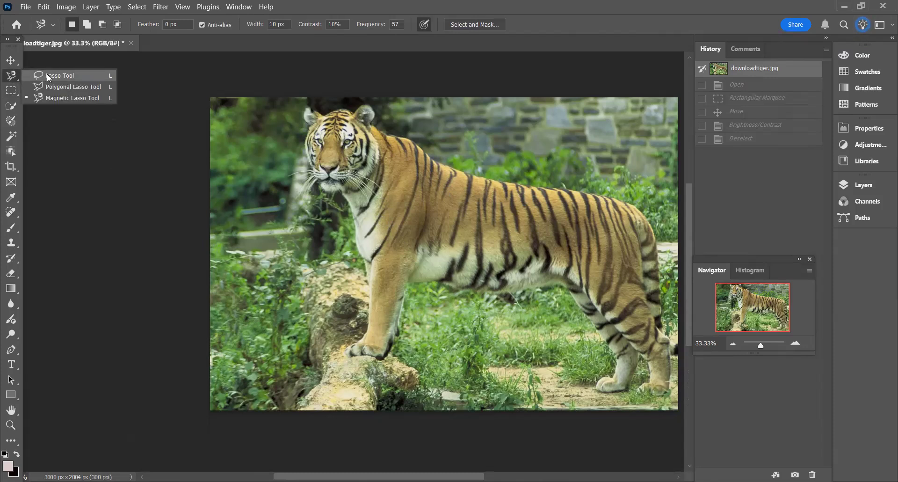
{"action": "left_click", "coordinate": [48, 77]}
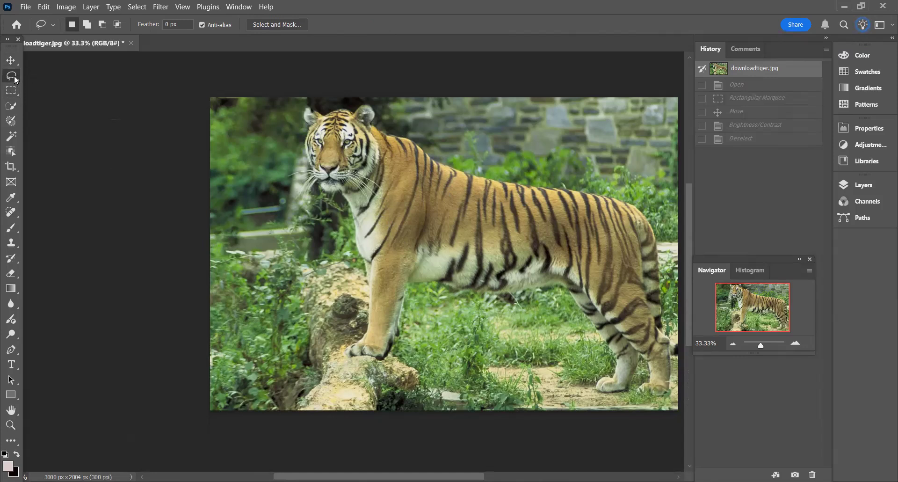
{"action": "right_click", "coordinate": [15, 78]}
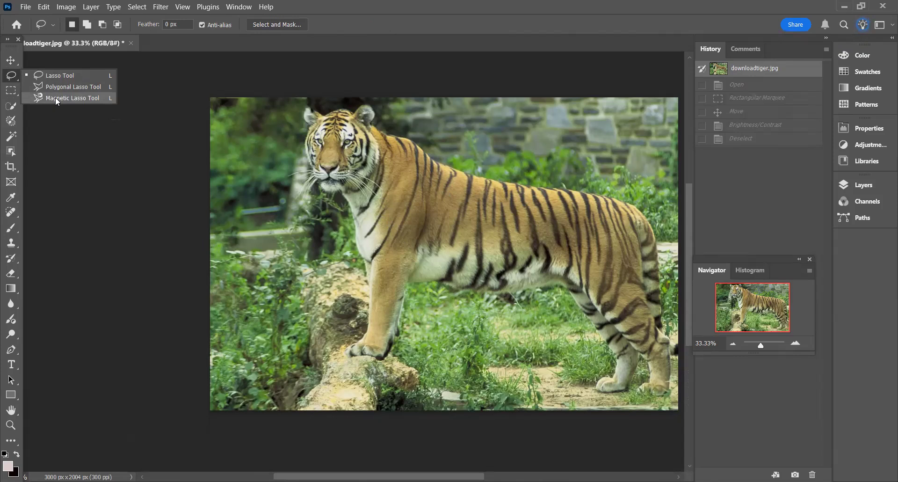
{"action": "left_click", "coordinate": [57, 99]}
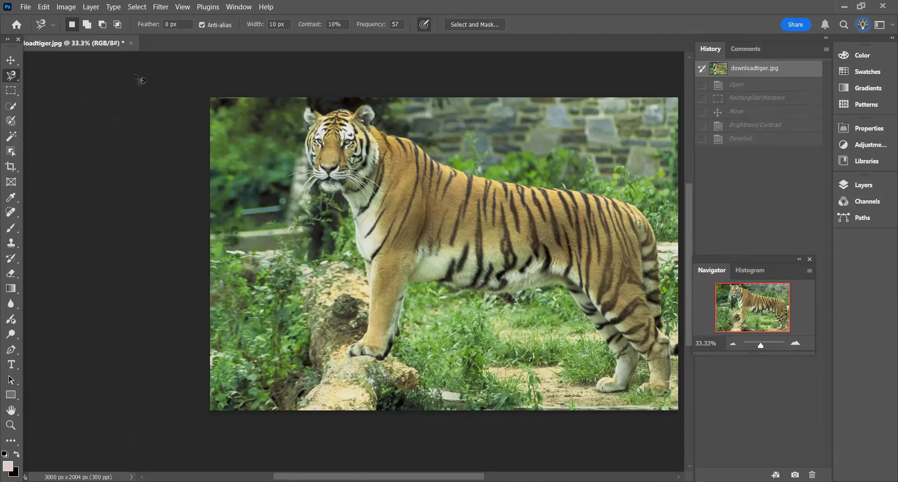
{"action": "left_click", "coordinate": [306, 109]}
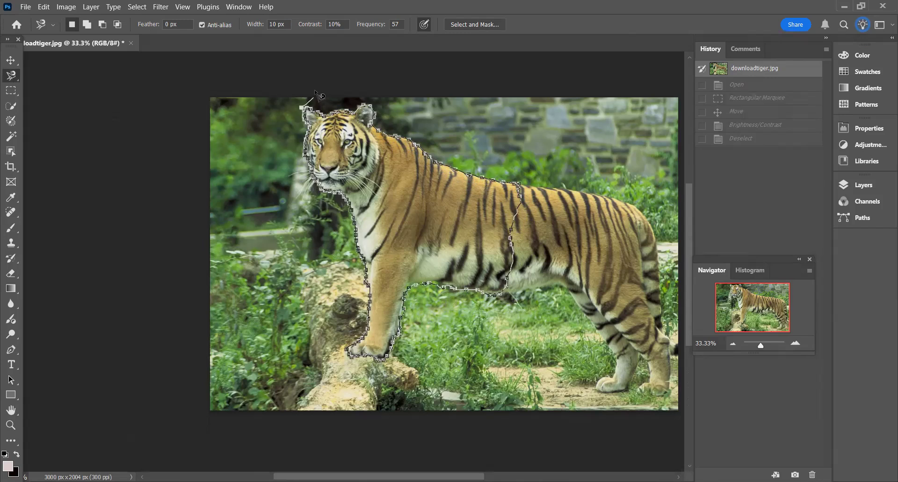
{"action": "left_click", "coordinate": [307, 112]}
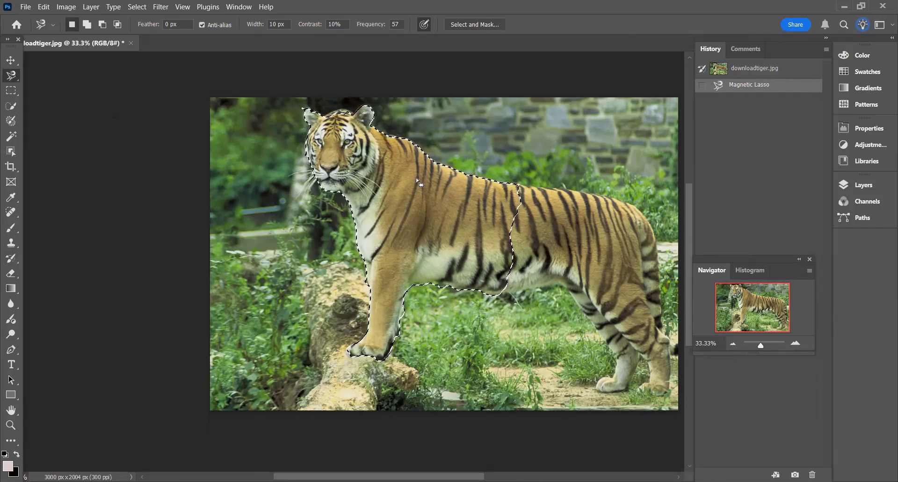
- Try to move the selected front half of the tiger with the Move tool, and request help on fixing the scratch disk error
{"action": "left_click", "coordinate": [11, 62]}
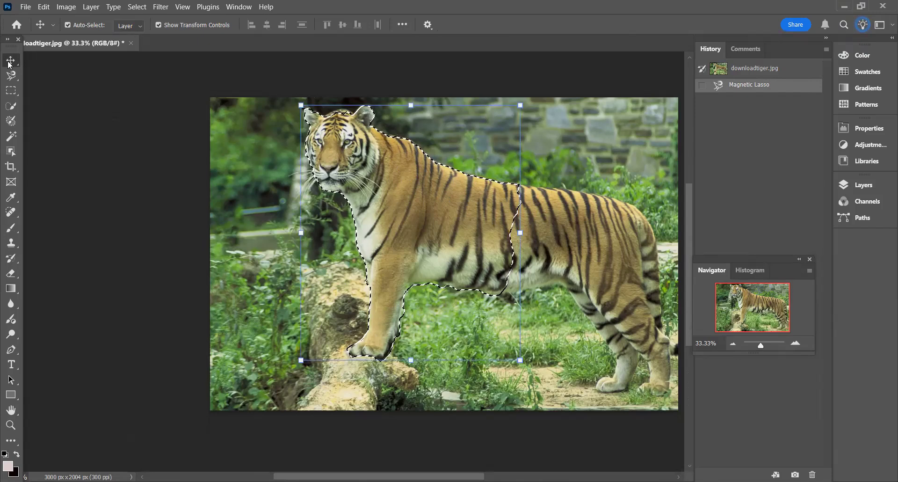
{"action": "left_click", "coordinate": [434, 217]}
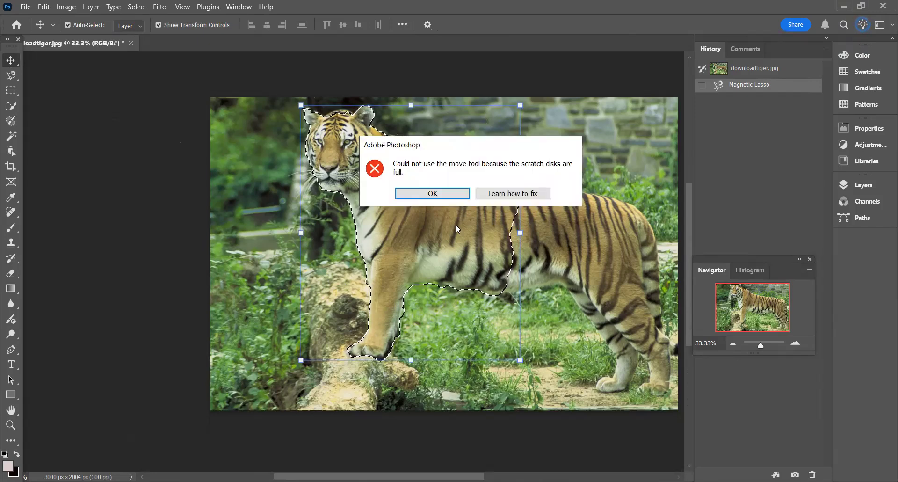
{"action": "left_click", "coordinate": [445, 194]}
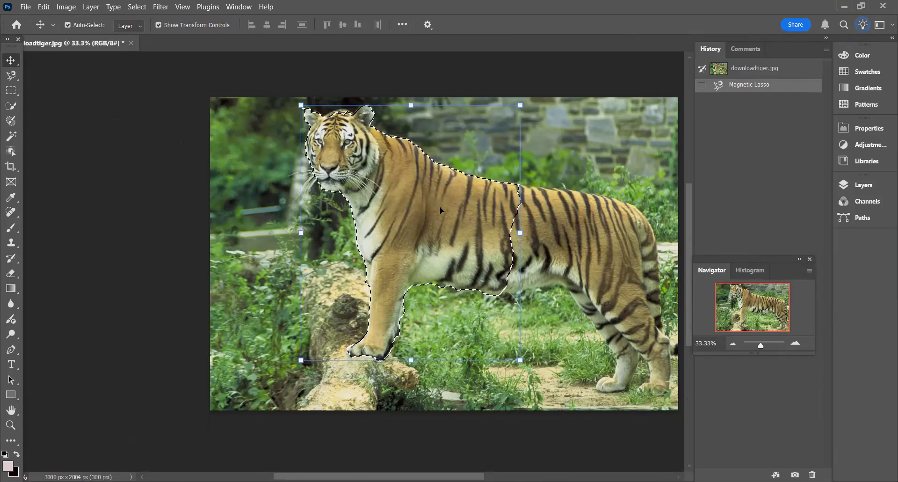
{"action": "left_click", "coordinate": [440, 206]}
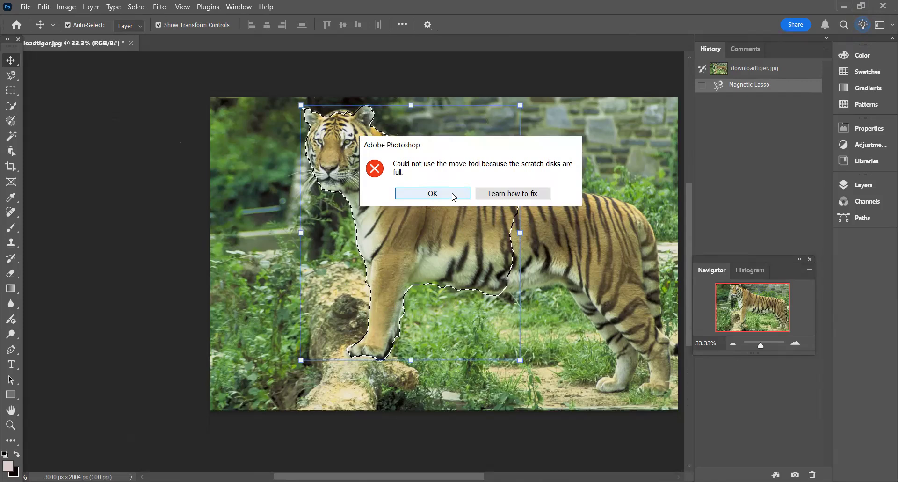
{"action": "left_click", "coordinate": [494, 195]}
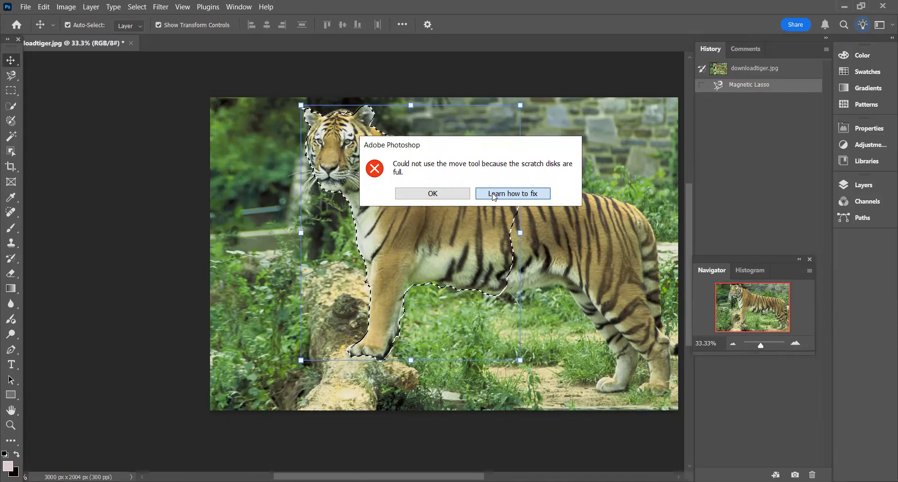